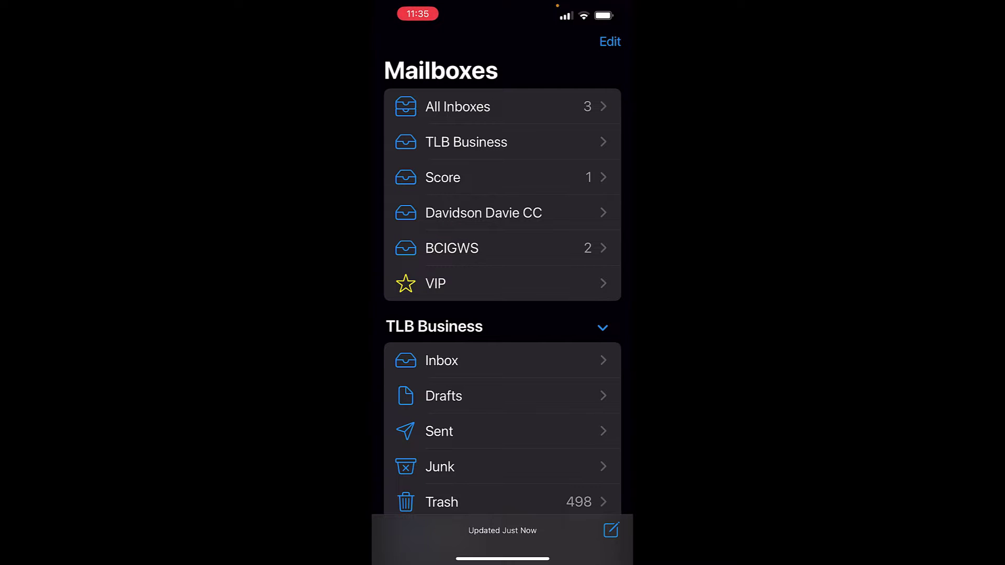
Go home, launch Gmail from the GAPPS folder, and view its signed-in accounts list.
{"action": "left_click_drag", "start_coordinate": [503, 558], "coordinate": [503, 353]}
{"action": "left_click", "coordinate": [414, 393]}
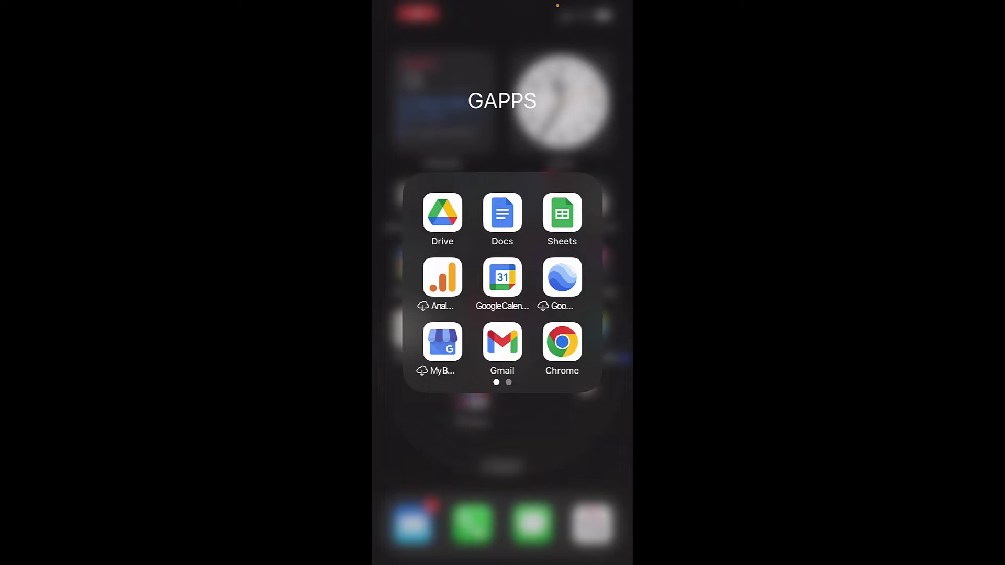
{"action": "left_click", "coordinate": [502, 342]}
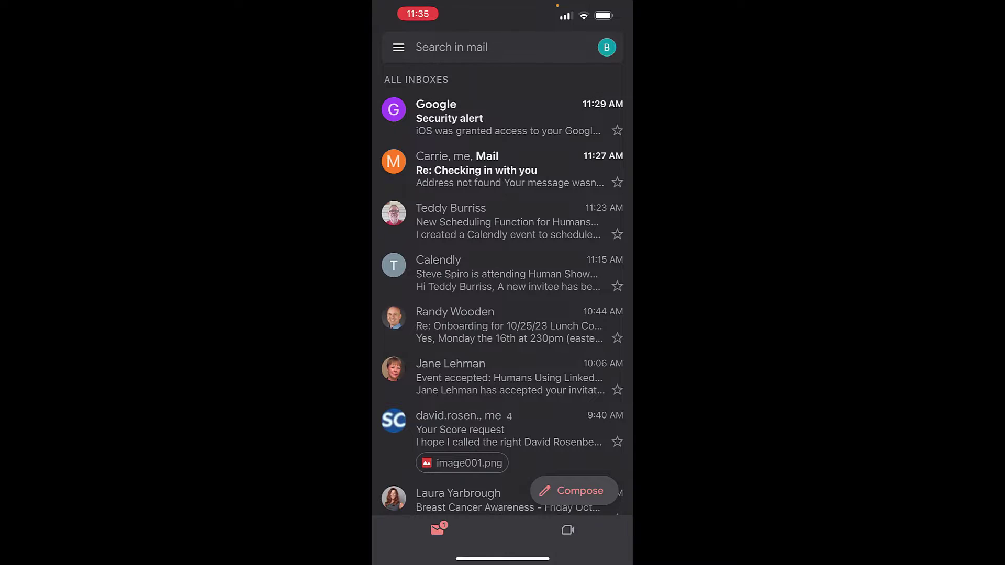
{"action": "left_click", "coordinate": [606, 47]}
Remove the BCIGWS Testing Account under Manage accounts on this device, confirming the removal.
{"action": "left_click", "coordinate": [606, 47]}
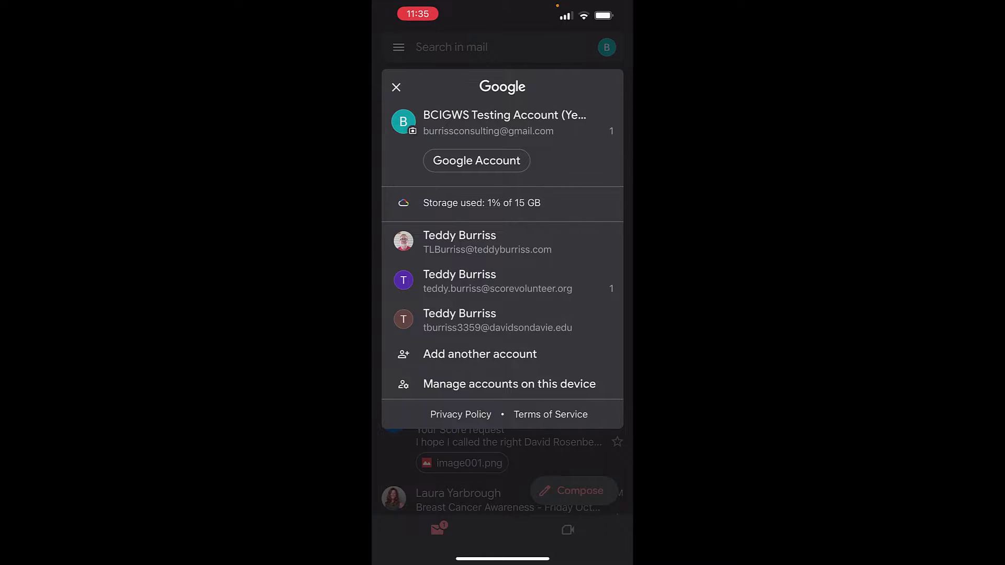
{"action": "left_click", "coordinate": [509, 384]}
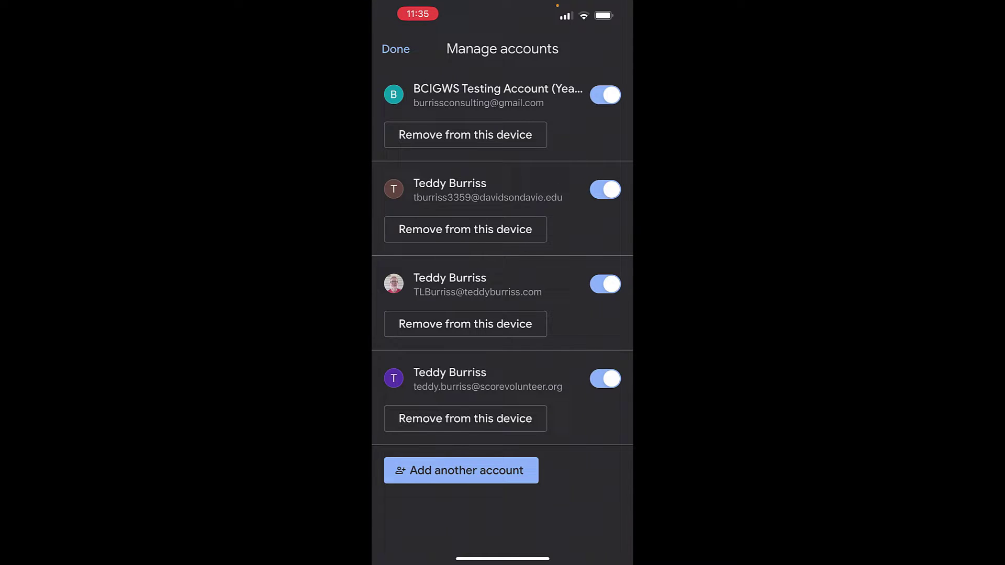
{"action": "left_click", "coordinate": [464, 134]}
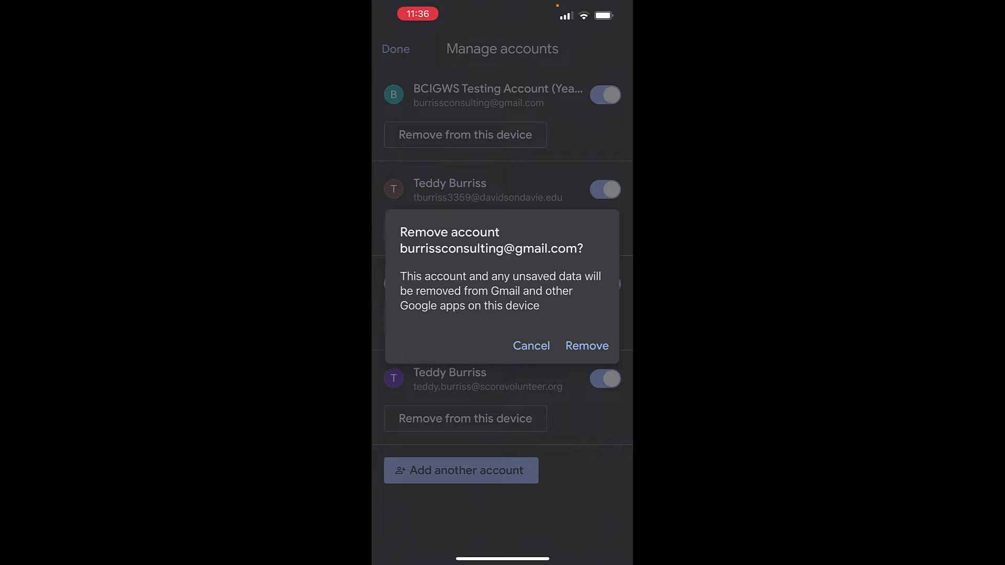
{"action": "left_click", "coordinate": [586, 346]}
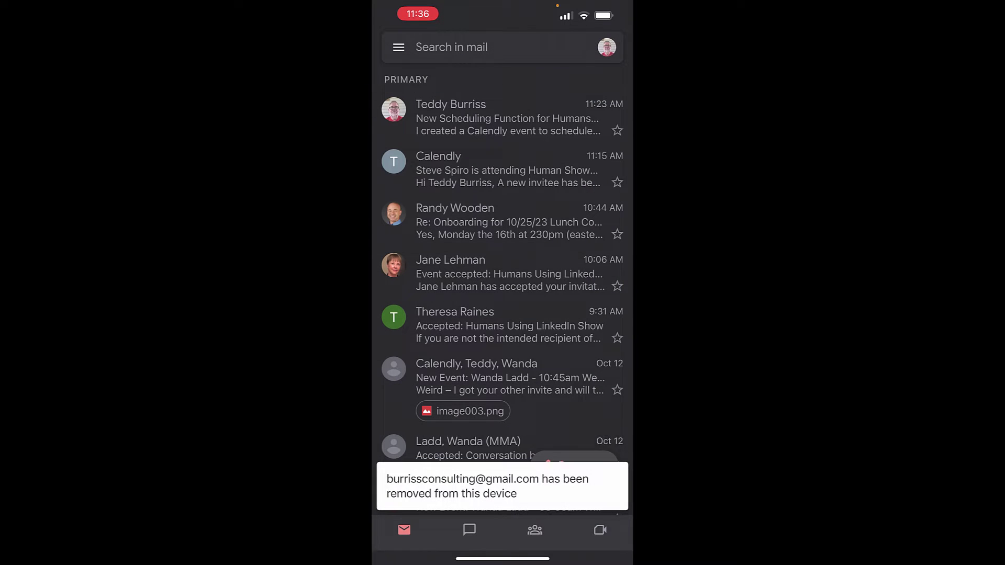
{"action": "left_click", "coordinate": [606, 48]}
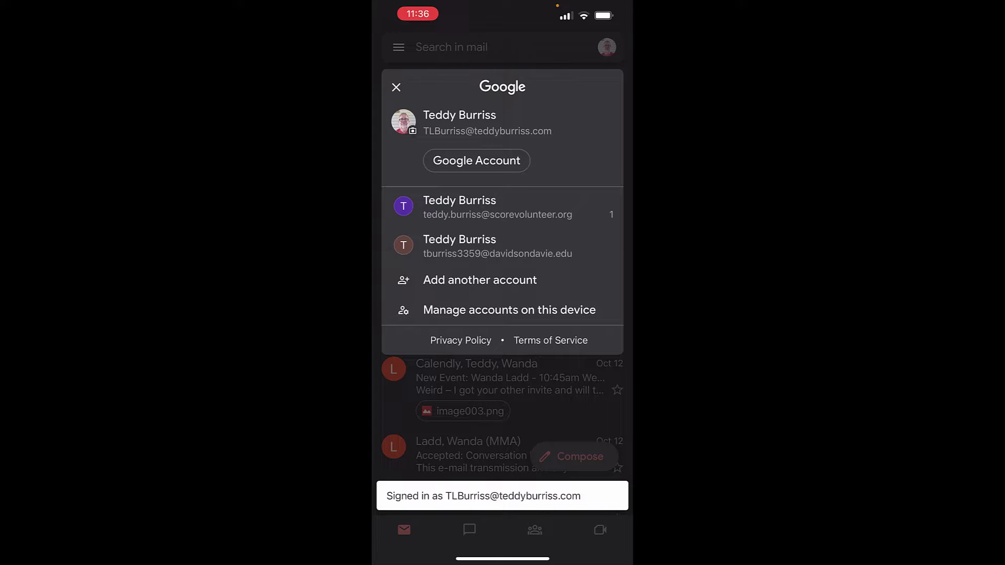
{"action": "left_click", "coordinate": [396, 87]}
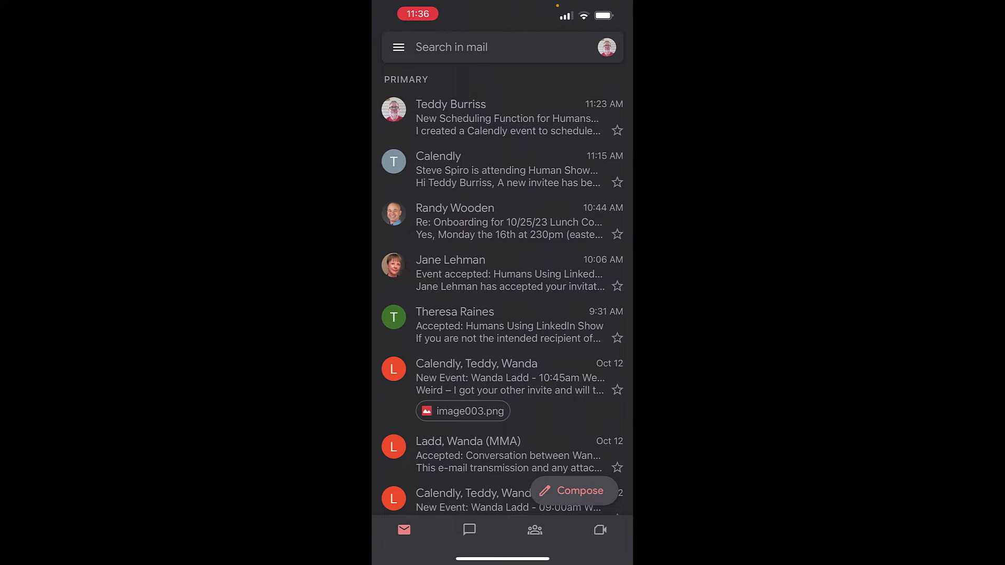
{"action": "left_click_drag", "start_coordinate": [503, 559], "coordinate": [613, 542]}
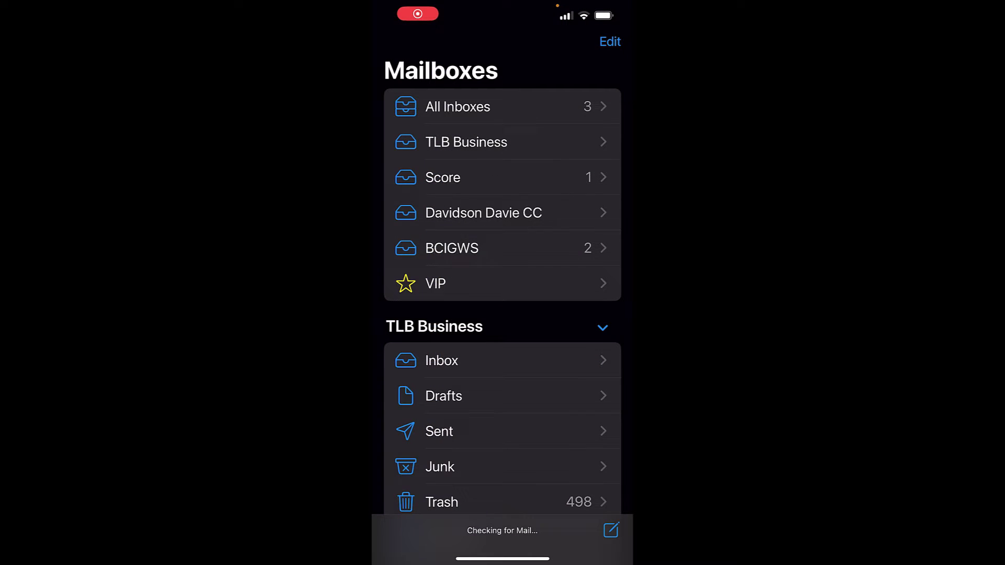
Refresh iOS Mail's mailboxes, note BCIGWS is still listed, and switch apps toward Settings.
{"action": "left_click_drag", "start_coordinate": [503, 235], "coordinate": [503, 353]}
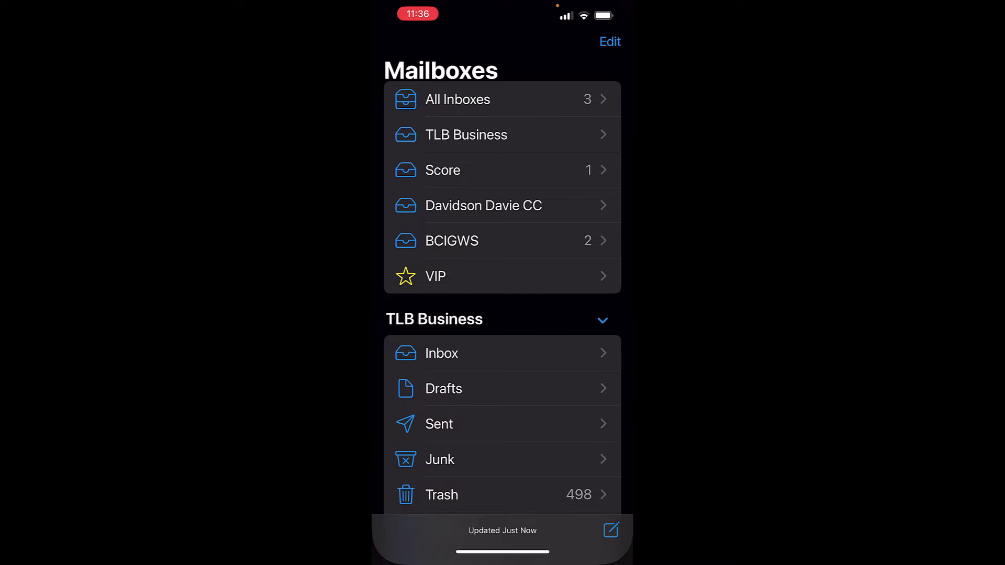
{"action": "left_click_drag", "start_coordinate": [503, 559], "coordinate": [503, 329]}
{"action": "left_click_drag", "start_coordinate": [440, 283], "coordinate": [613, 282]}
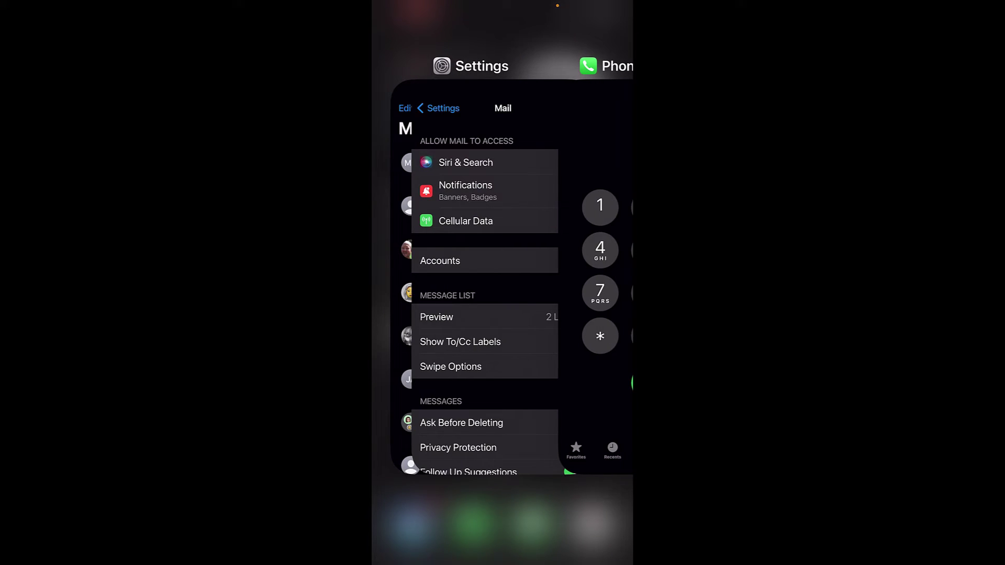
Switch to Settings and go to Mail > Accounts, showing five accounts including BCIGWS.
{"action": "left_click", "coordinate": [475, 274]}
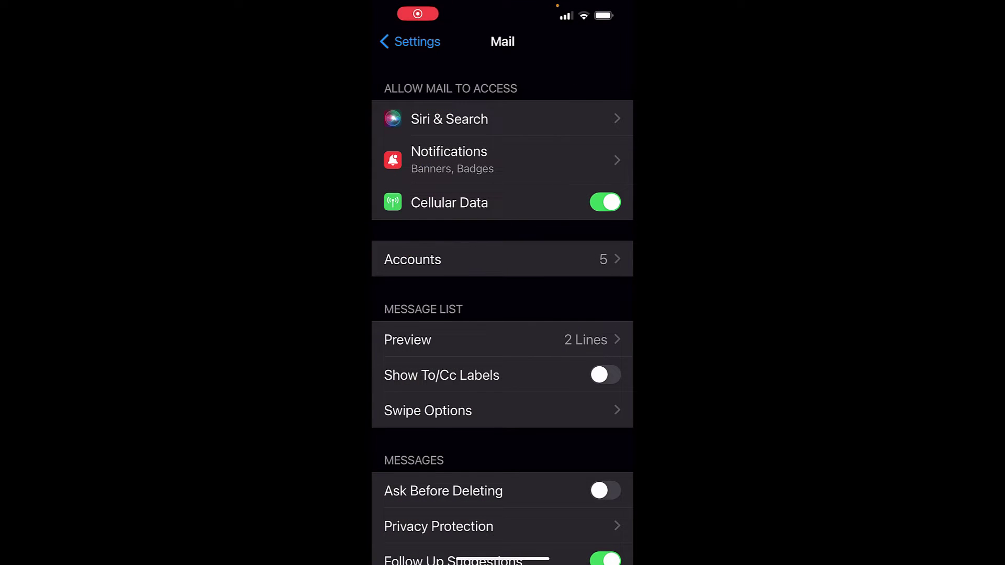
{"action": "left_click", "coordinate": [410, 41]}
{"action": "scroll", "coordinate": [502, 314], "scroll_direction": "up", "scroll_amount": 10}
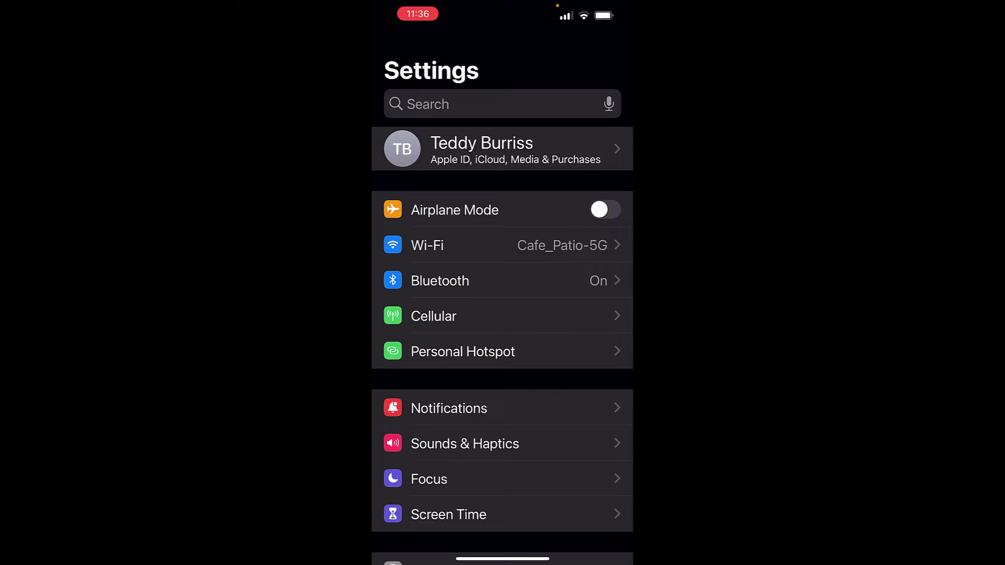
{"action": "scroll", "coordinate": [502, 314], "scroll_direction": "down", "scroll_amount": 10}
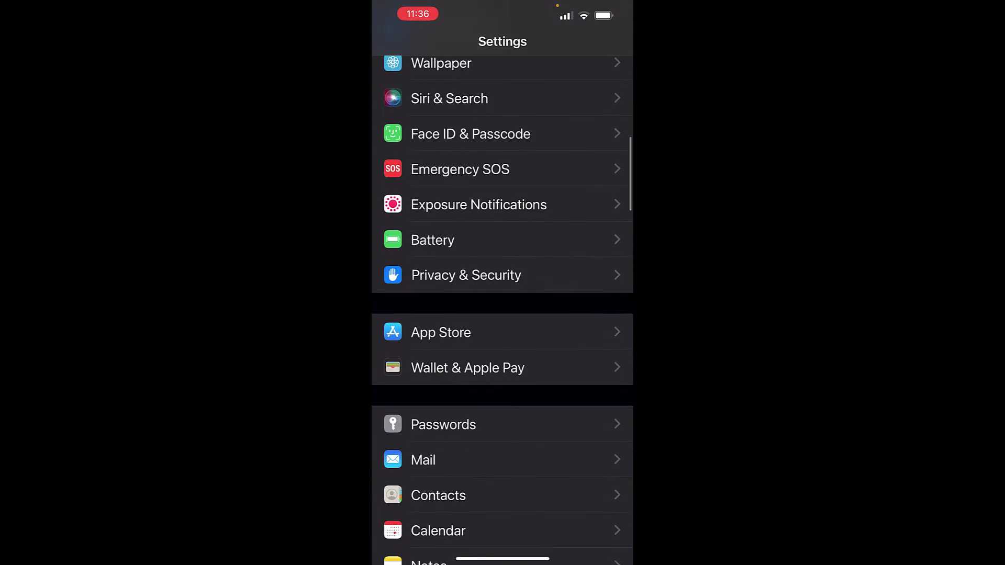
{"action": "scroll", "coordinate": [503, 314], "scroll_direction": "down", "scroll_amount": 3}
{"action": "left_click", "coordinate": [422, 344]}
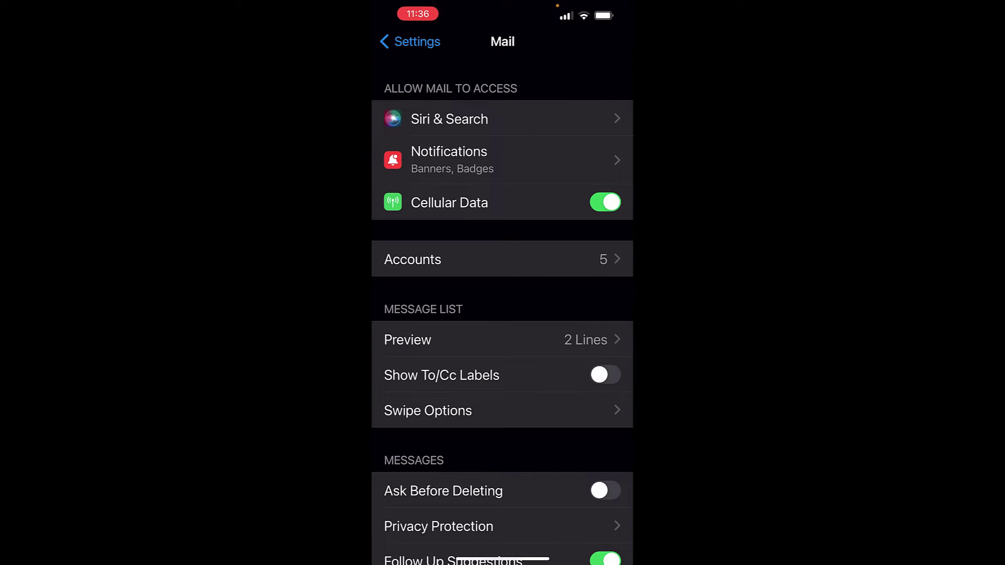
{"action": "left_click", "coordinate": [413, 259]}
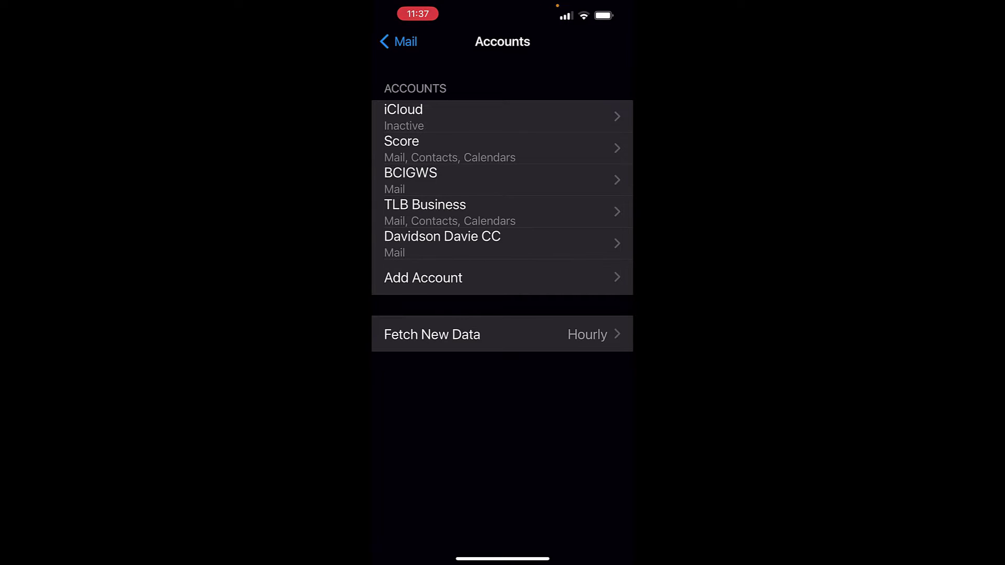
Open the BCIGWS account in Settings and confirm Delete Account to remove it.
{"action": "left_click", "coordinate": [502, 180]}
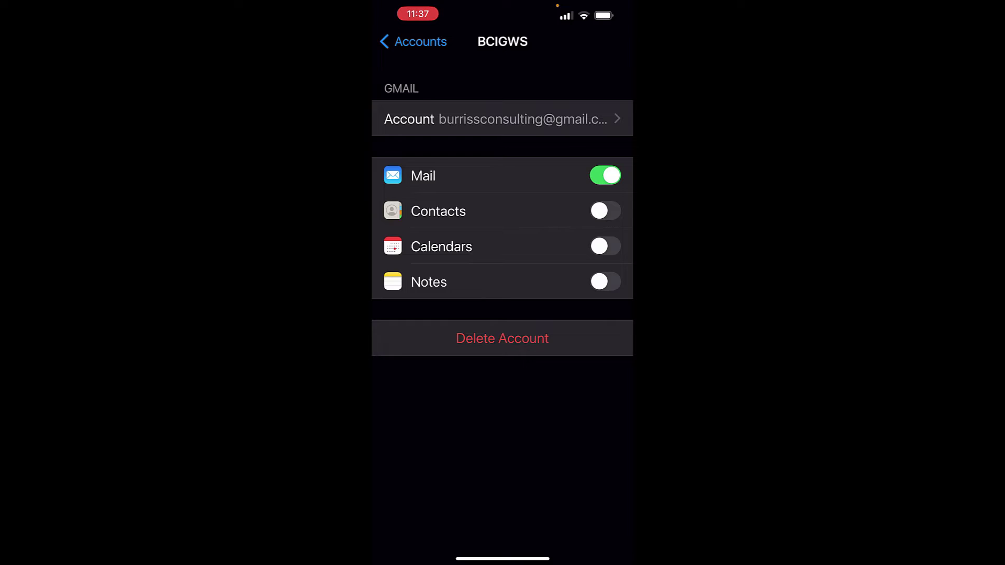
{"action": "left_click", "coordinate": [501, 338]}
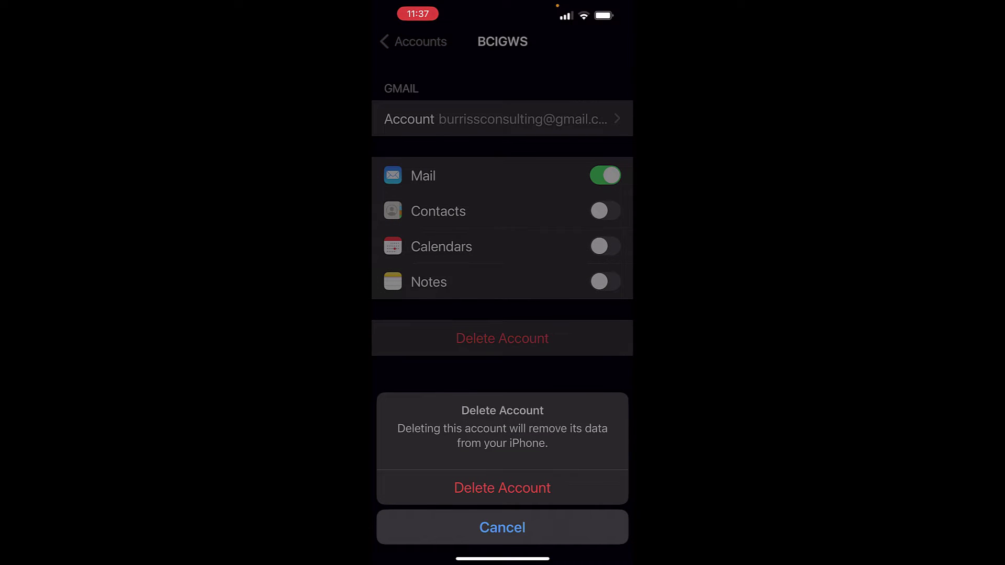
{"action": "left_click", "coordinate": [501, 487]}
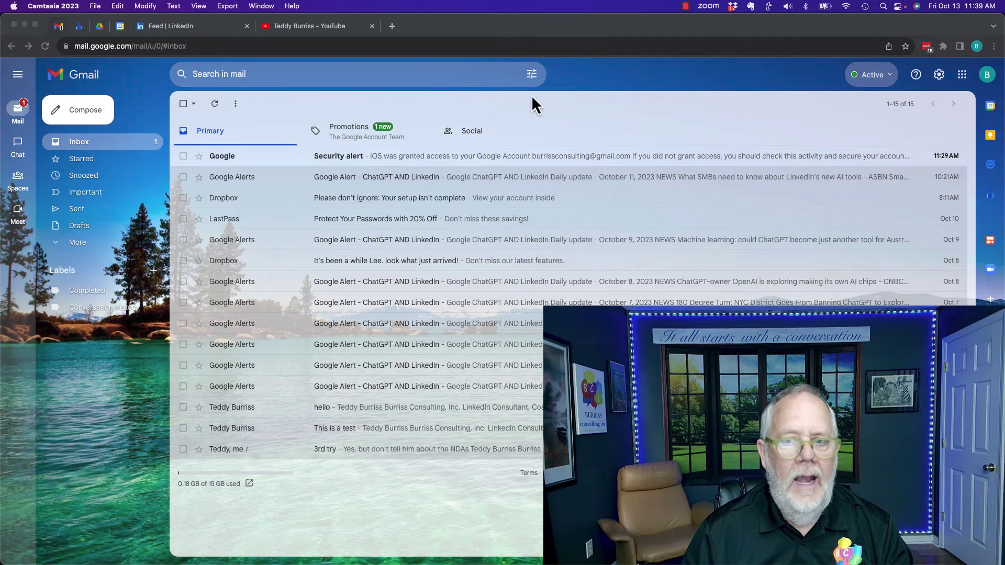
Bring Chrome forward and show the Profiles menu with BCIGWS Testing as current.
{"action": "left_click", "coordinate": [591, 85]}
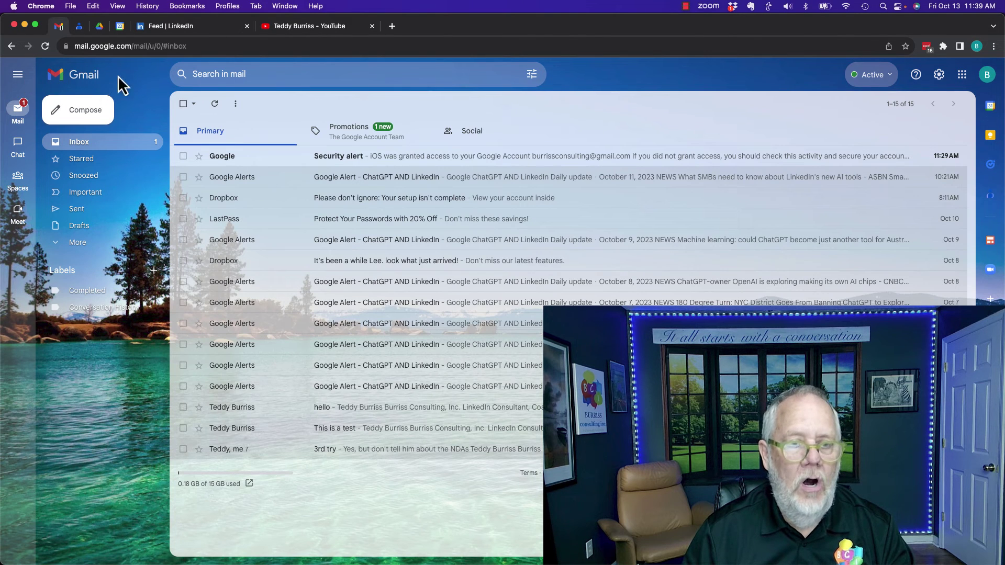
{"action": "left_click", "coordinate": [227, 6]}
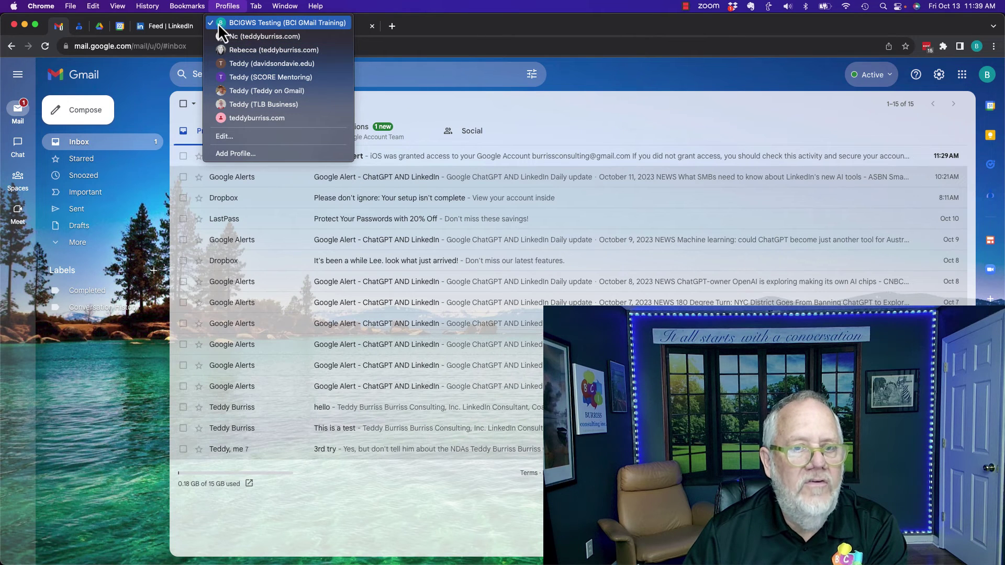
{"action": "left_click", "coordinate": [618, 80]}
{"action": "left_click", "coordinate": [987, 76]}
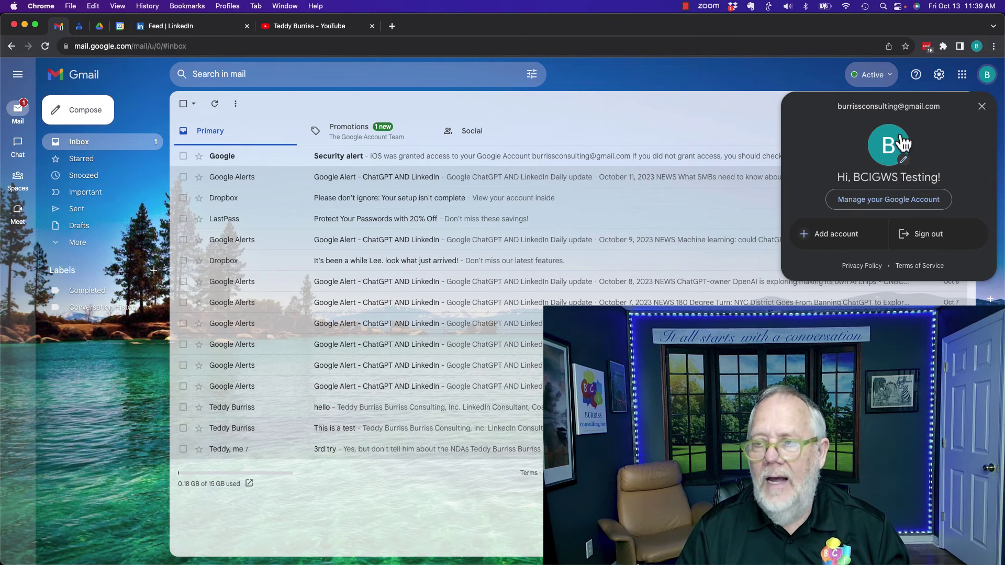
{"action": "left_click", "coordinate": [638, 120]}
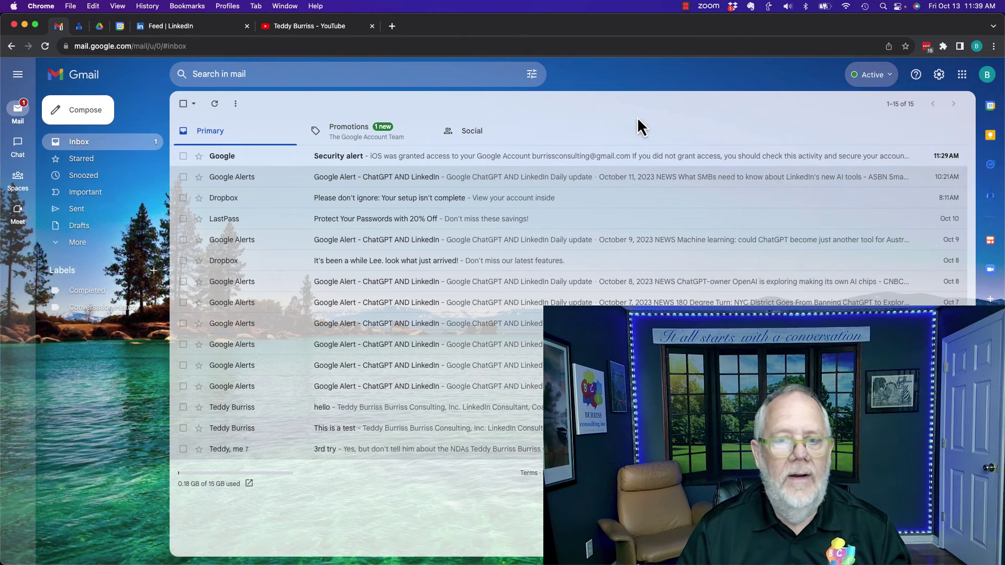